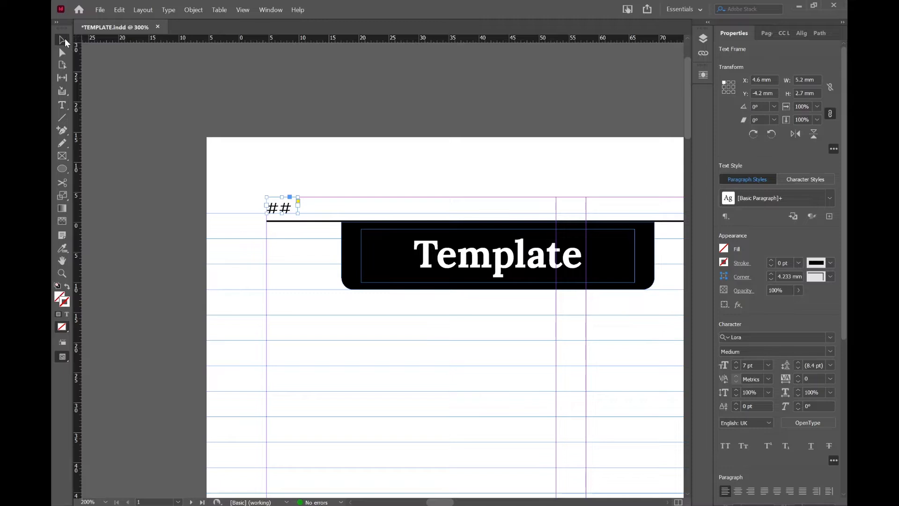
Step: Replace the ## page-number placeholder at the left page's outer corner with 18
key(ctrl+equal)
key(ctrl+equal)
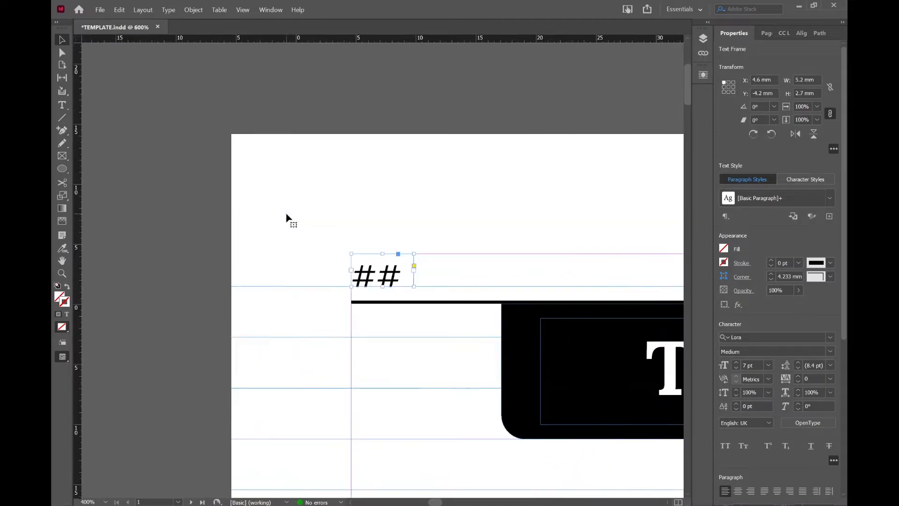
key(ctrl+equal)
double_click(405, 269)
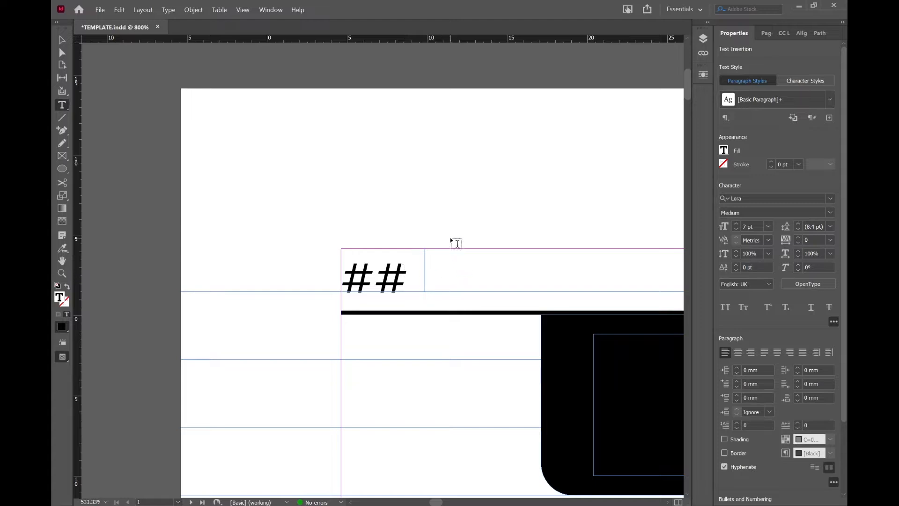
key(Escape)
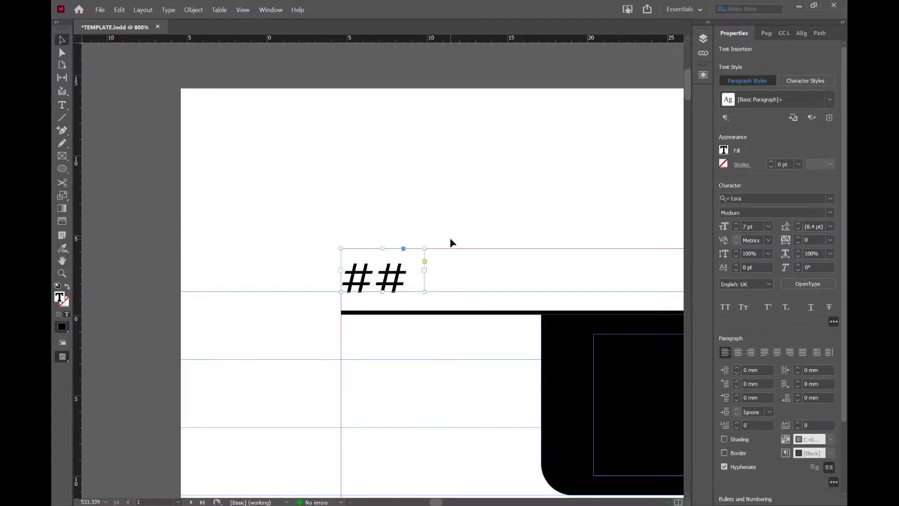
click(451, 242)
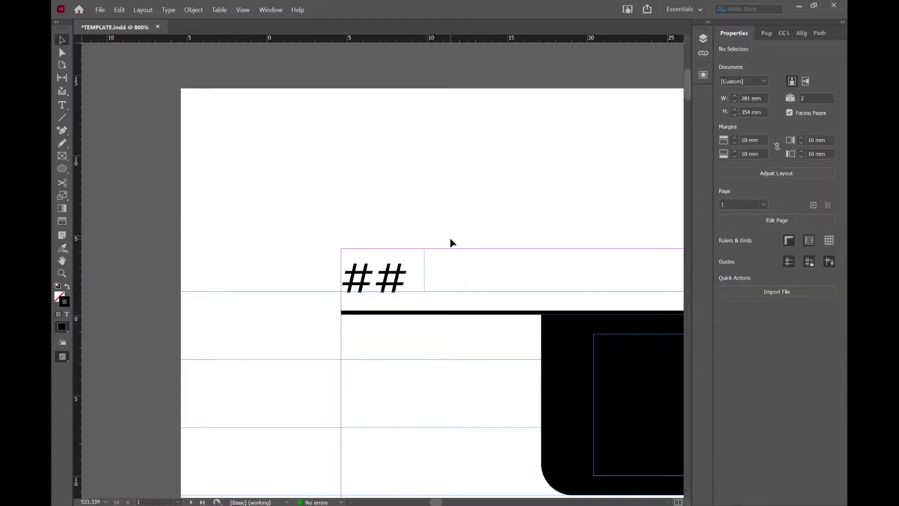
double_click(408, 281)
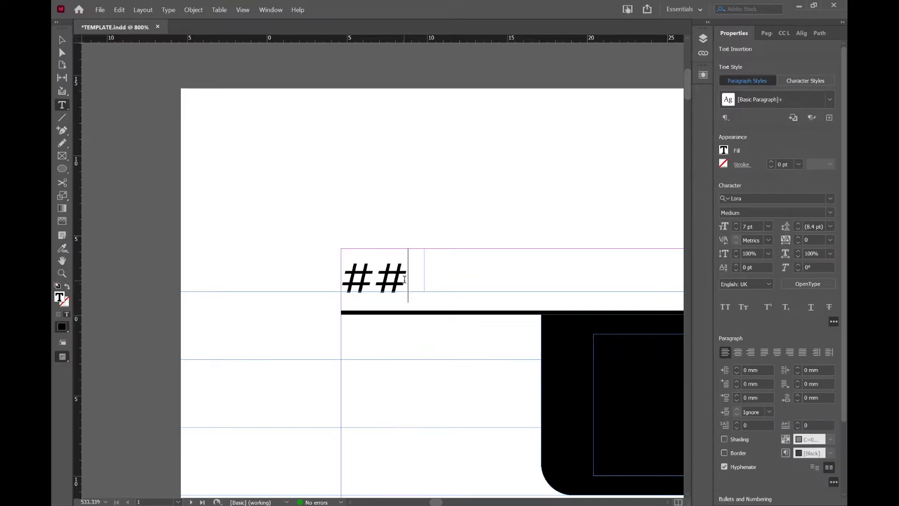
drag(405, 279, 344, 279)
key(BackSpace)
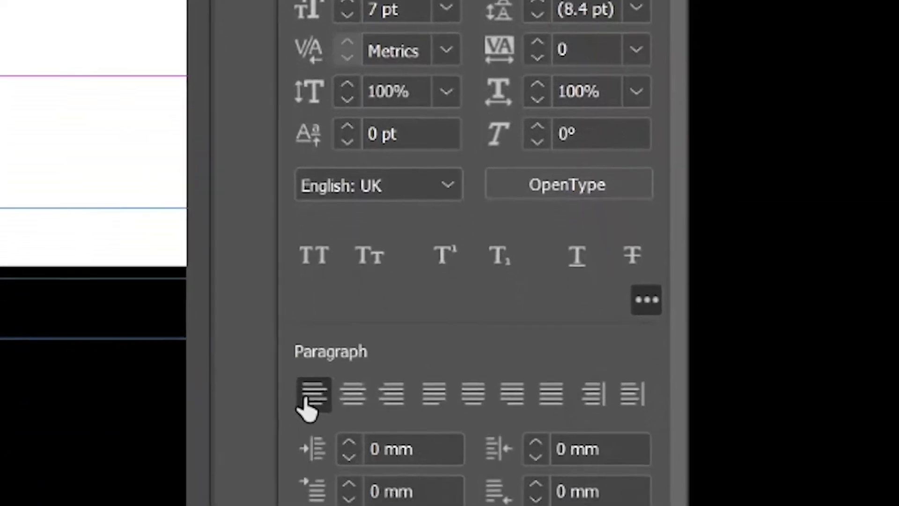
Step: Turn off hyphenation for the left page's page-number text
scroll(291, 342, down, 5)
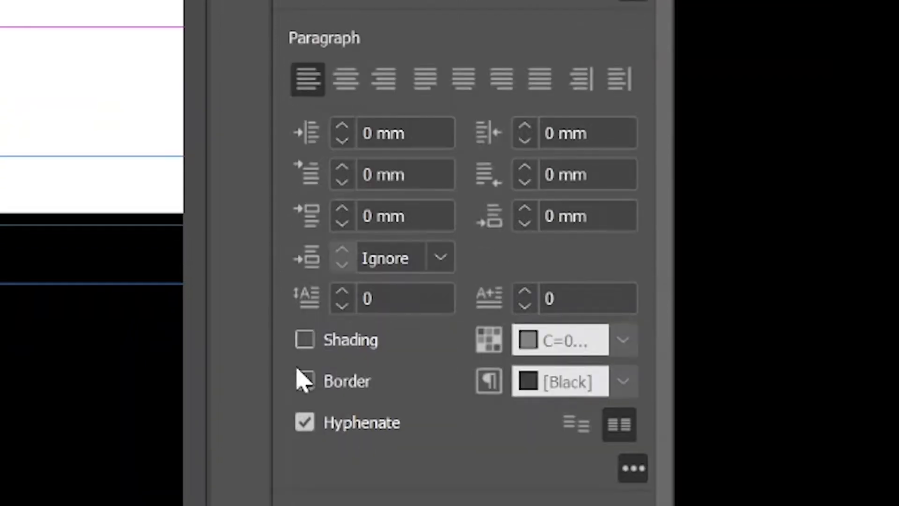
click(303, 430)
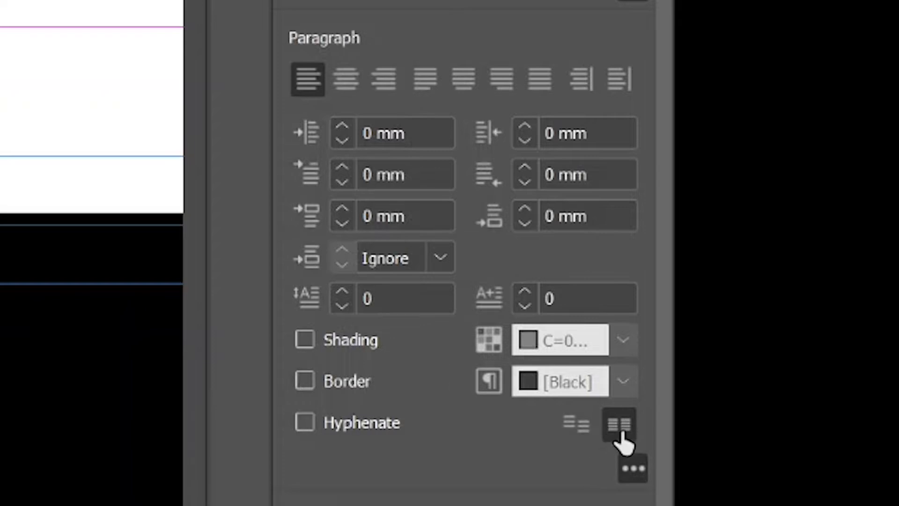
Step: Compare the page number without and with baseline-grid alignment, keeping it aligned to the grid
click(573, 438)
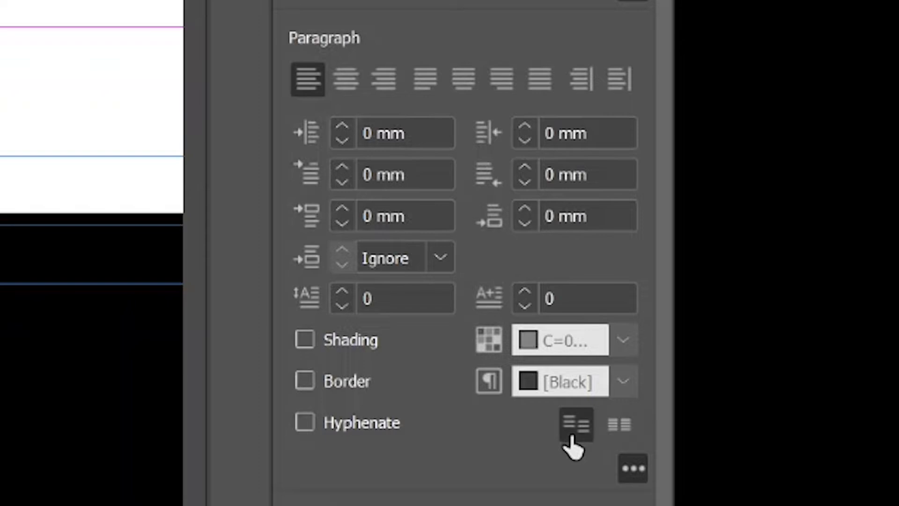
click(616, 433)
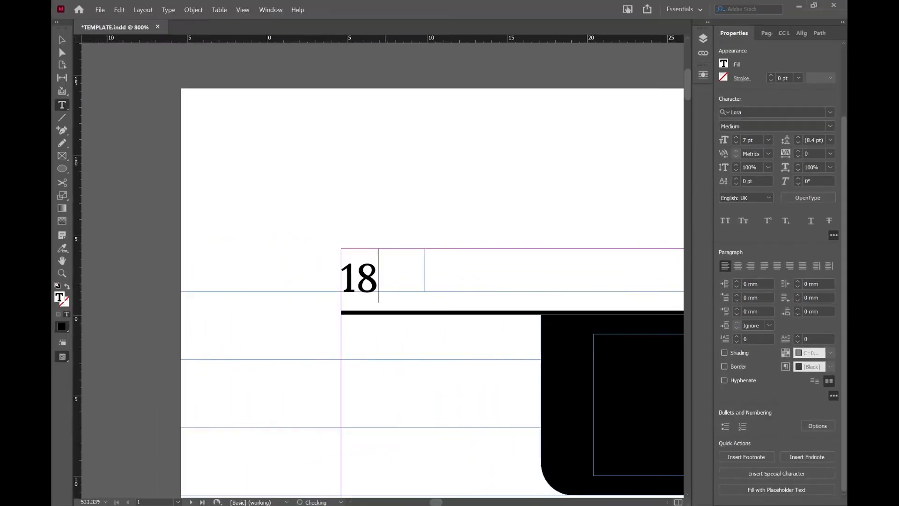
click(814, 385)
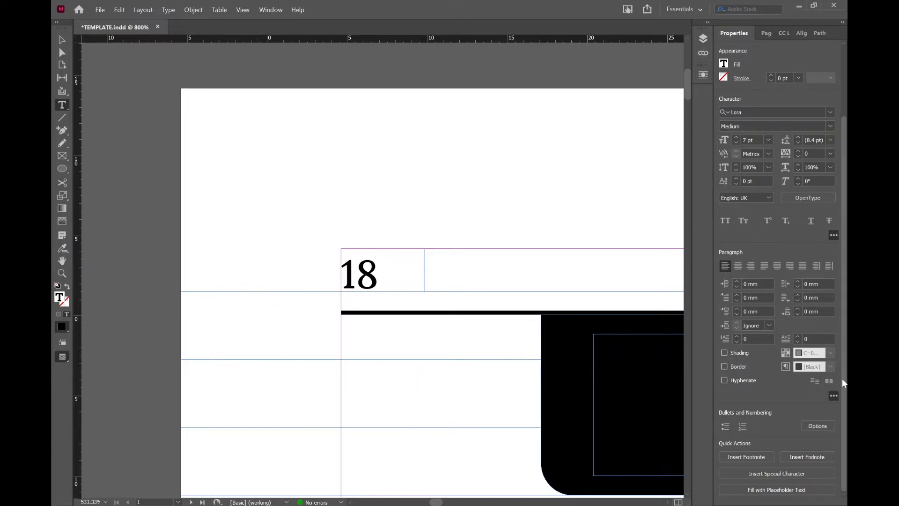
click(827, 382)
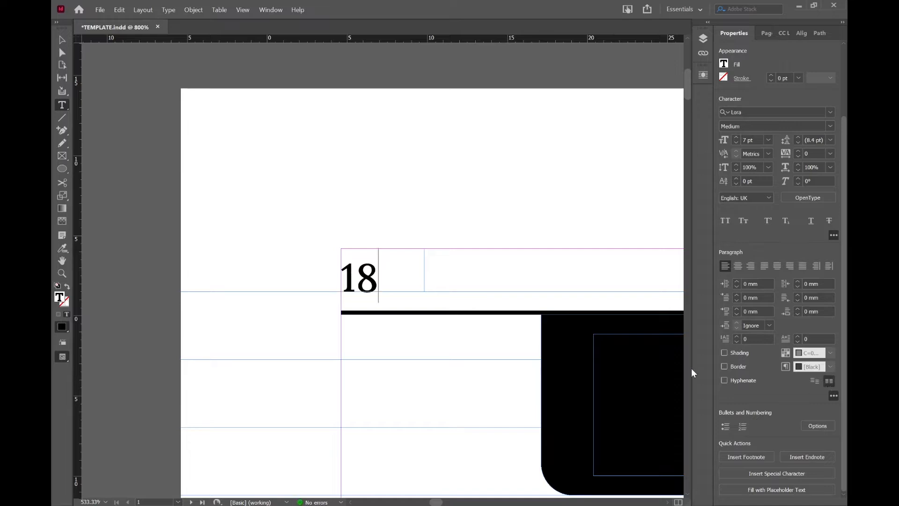
key(Escape)
click(514, 285)
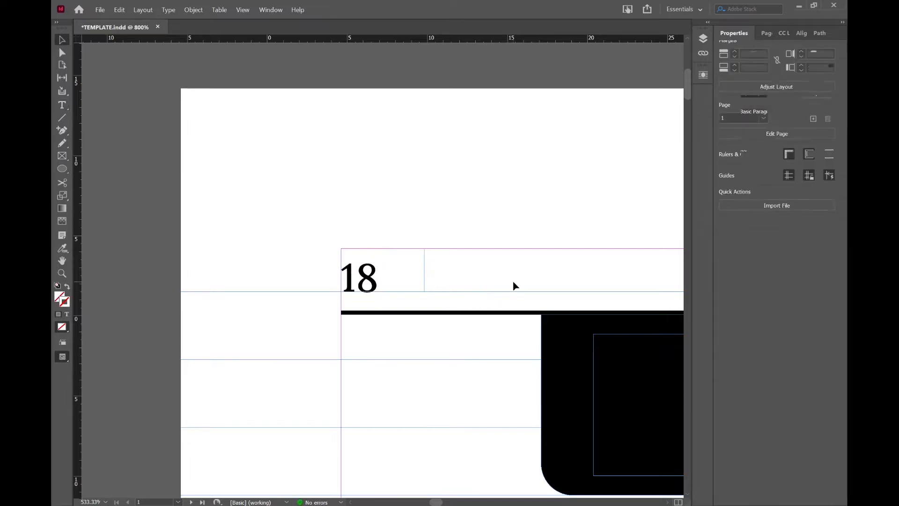
Step: Delete the word Template from the text frame inside the left page's black header box
key(ctrl+minus)
scroll(501, 295, right, 3)
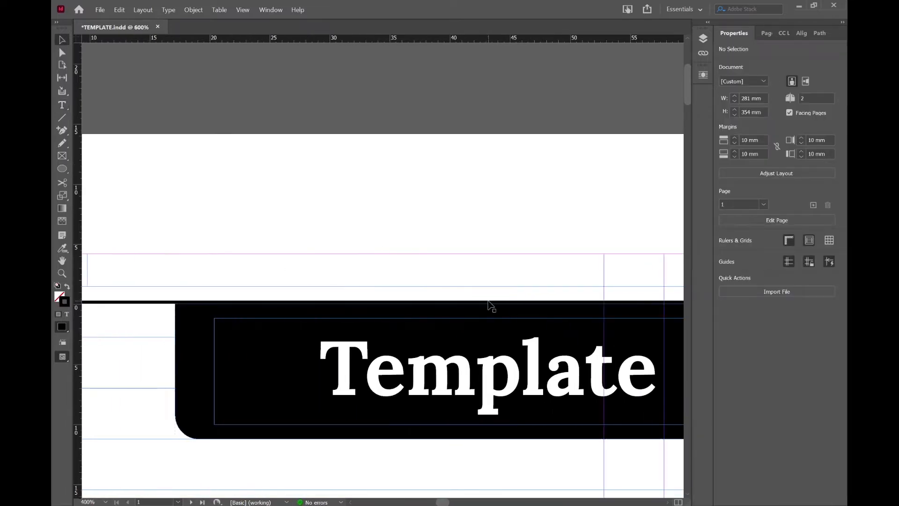
click(401, 431)
key(ctrl+minus)
scroll(401, 430, right, 2)
scroll(401, 430, left, 4)
scroll(440, 341, right, 3)
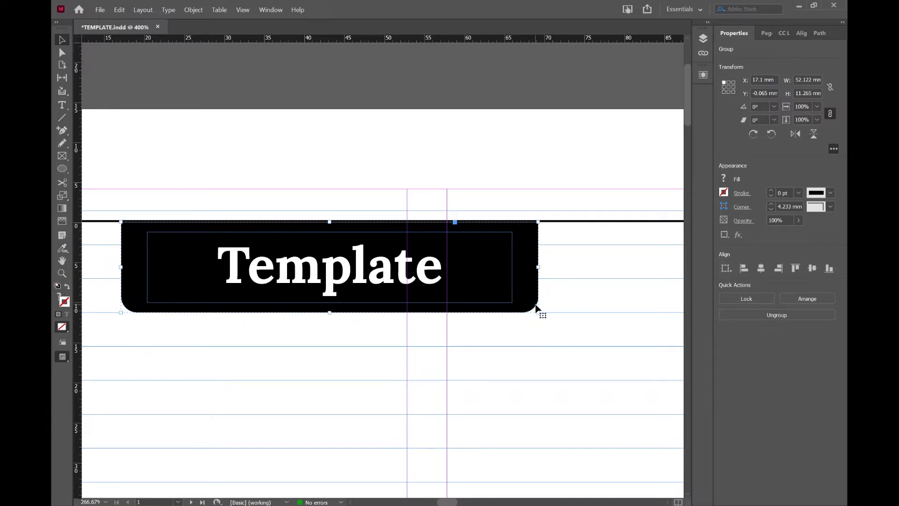
click(584, 298)
click(523, 269)
double_click(173, 281)
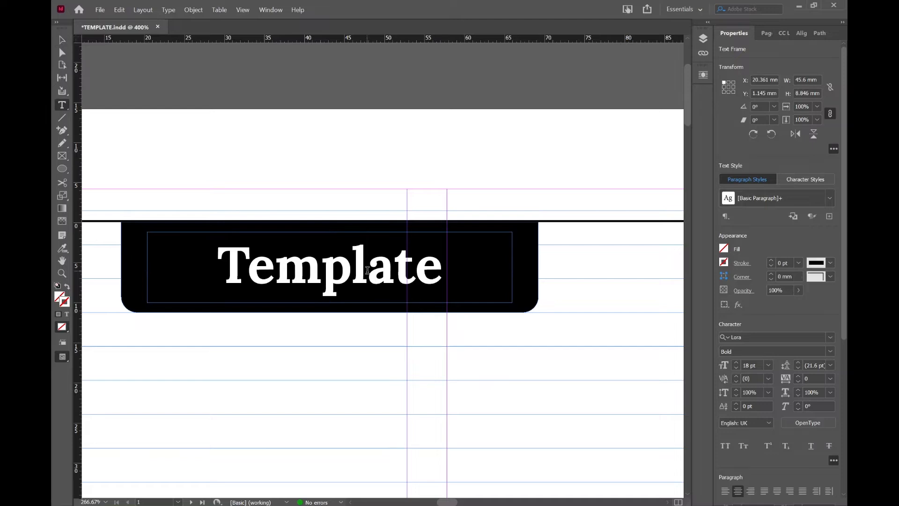
double_click(368, 272)
click(445, 269)
key(shift+Left)
key(shift+Left)
key(shift+Left)
key(shift+Left)
key(shift+Left)
key(shift+Left)
key(shift+Left)
key(shift+Left)
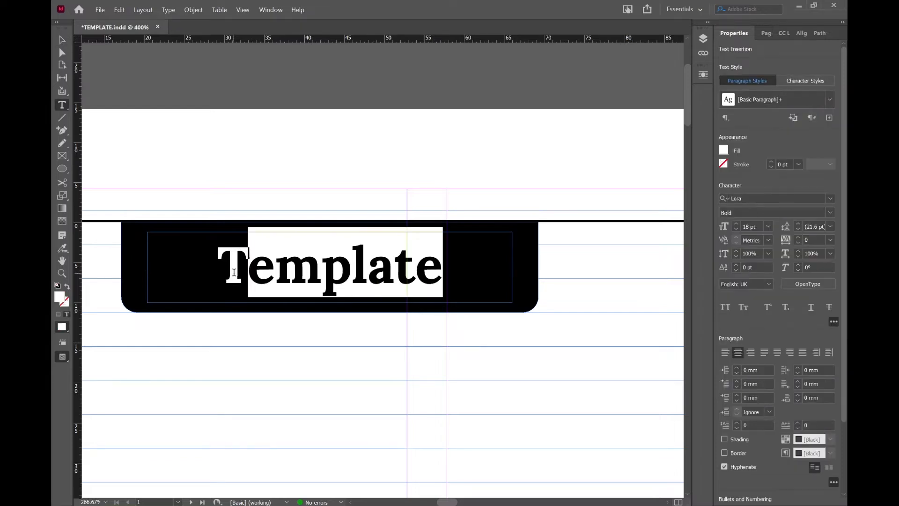
key(BackSpace)
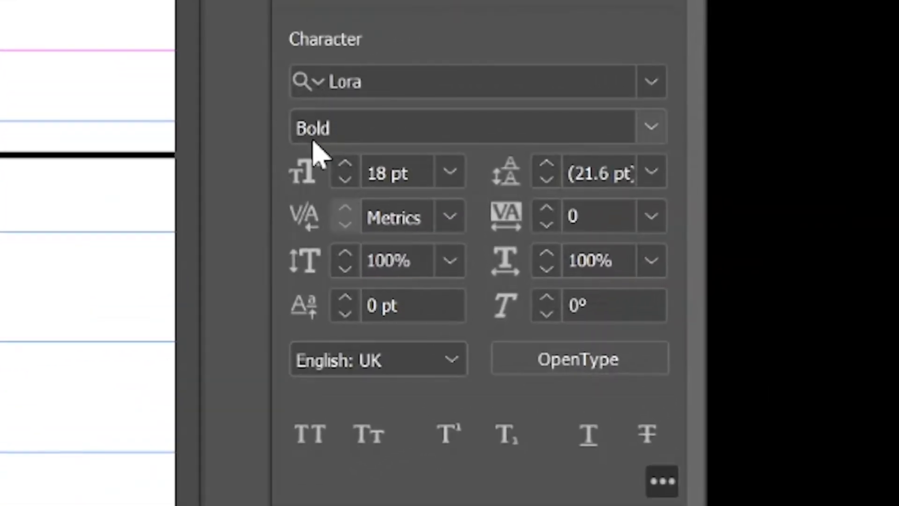
Step: Turn off hyphenation in the empty header text frame and enter the section title Break
scroll(370, 218, down, 5)
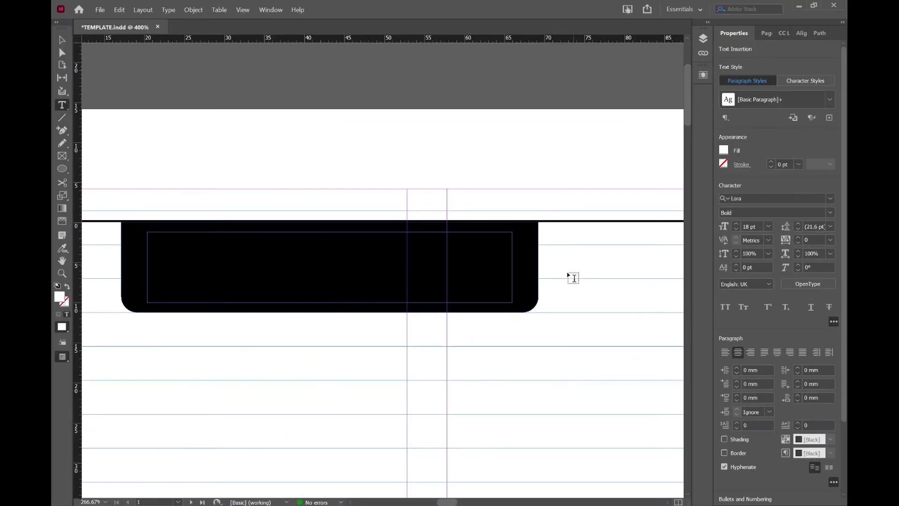
scroll(563, 304, left, 3)
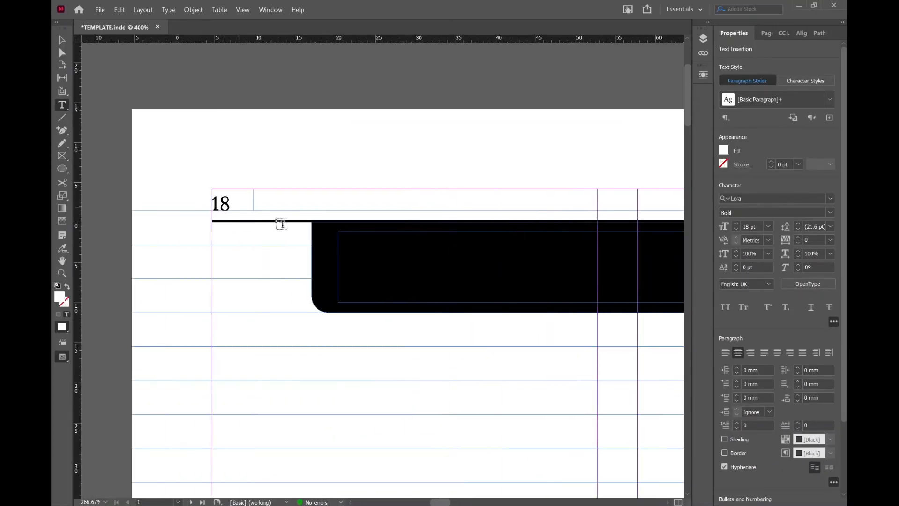
scroll(489, 299, right, 3)
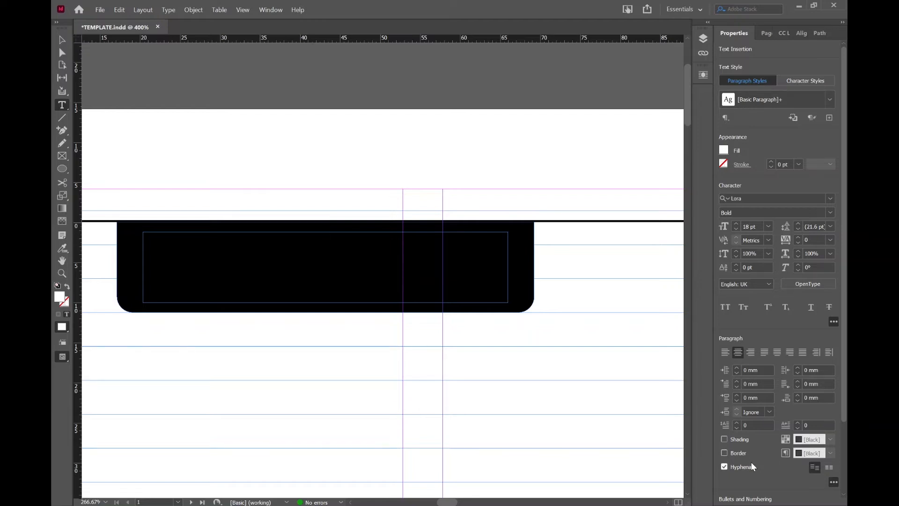
click(727, 468)
text(Break)
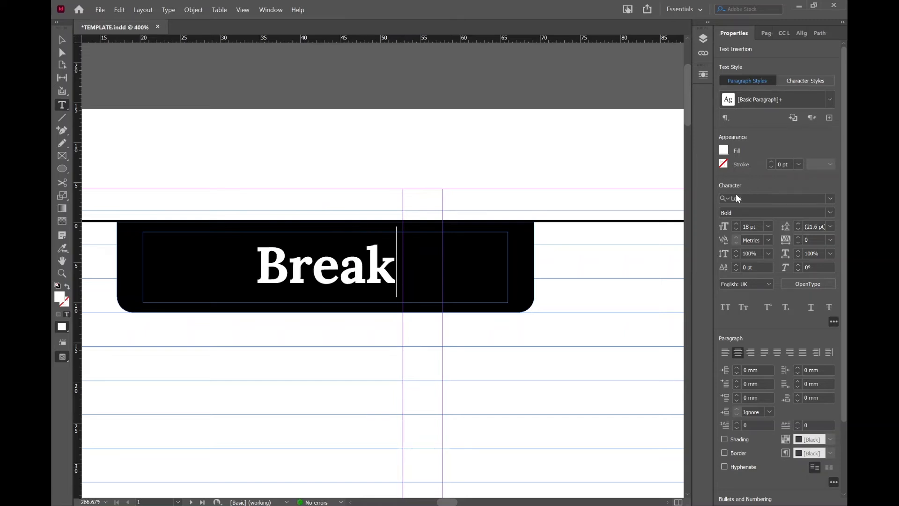
key(Escape)
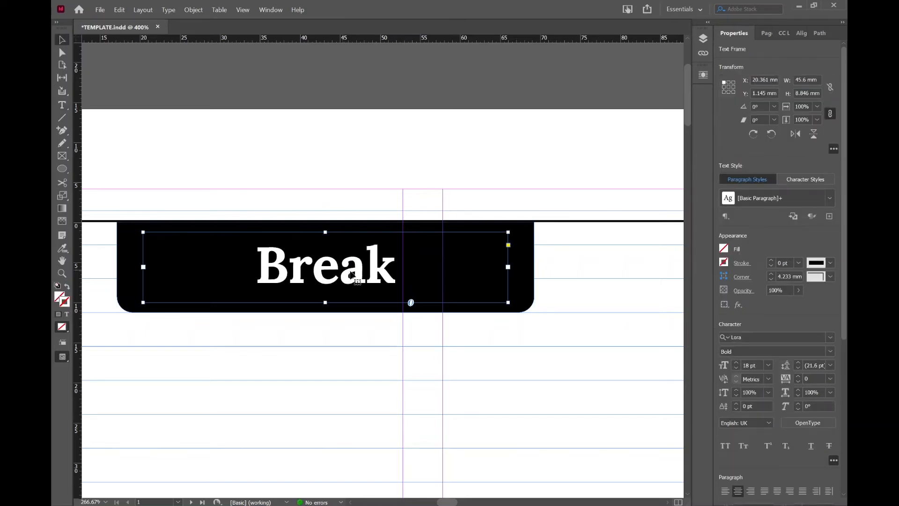
Step: Open the fill colour options of the black box behind the Break title
click(529, 293)
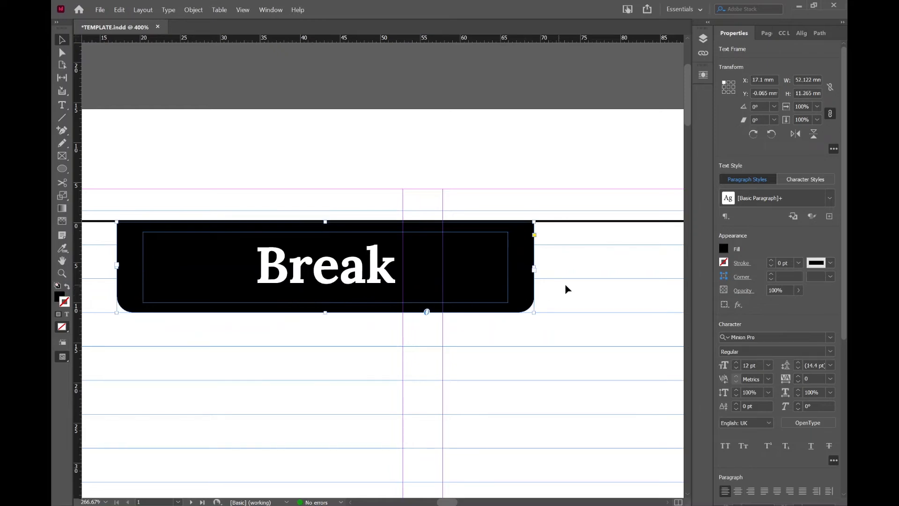
click(566, 285)
click(527, 274)
key(ctrl+shift+a)
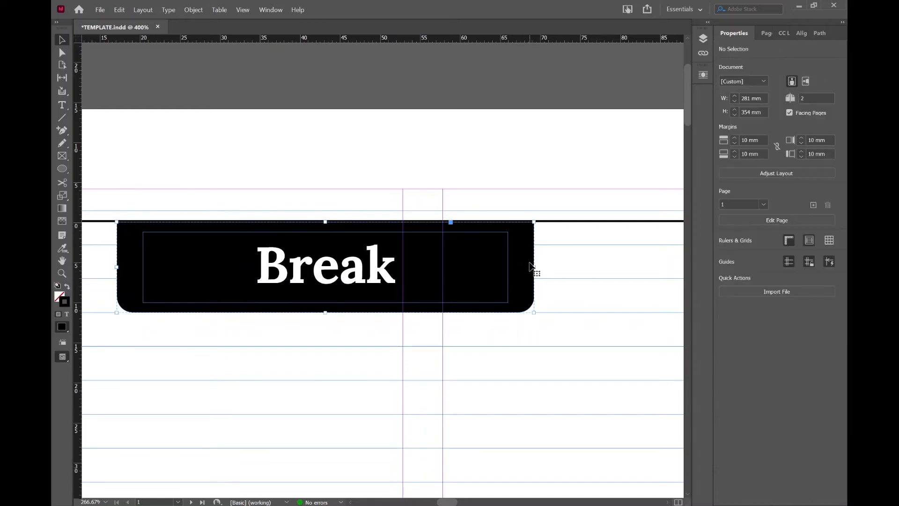
click(531, 266)
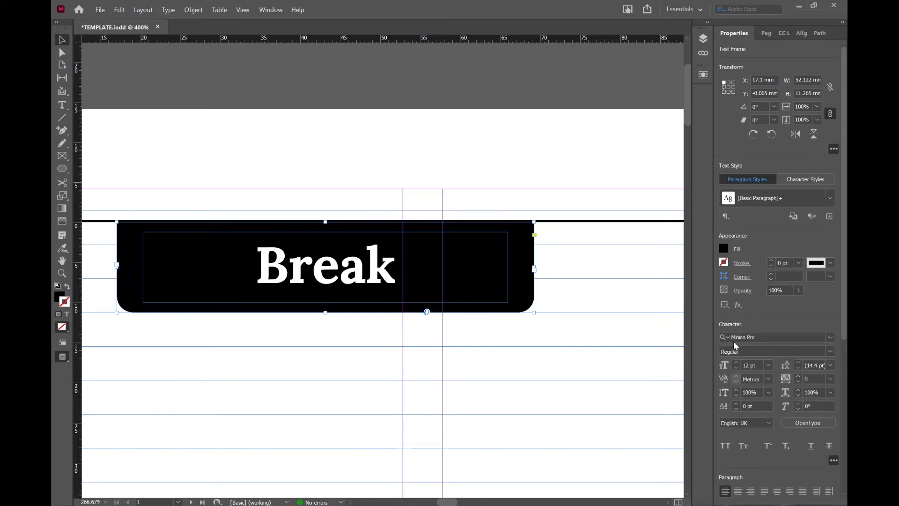
click(724, 250)
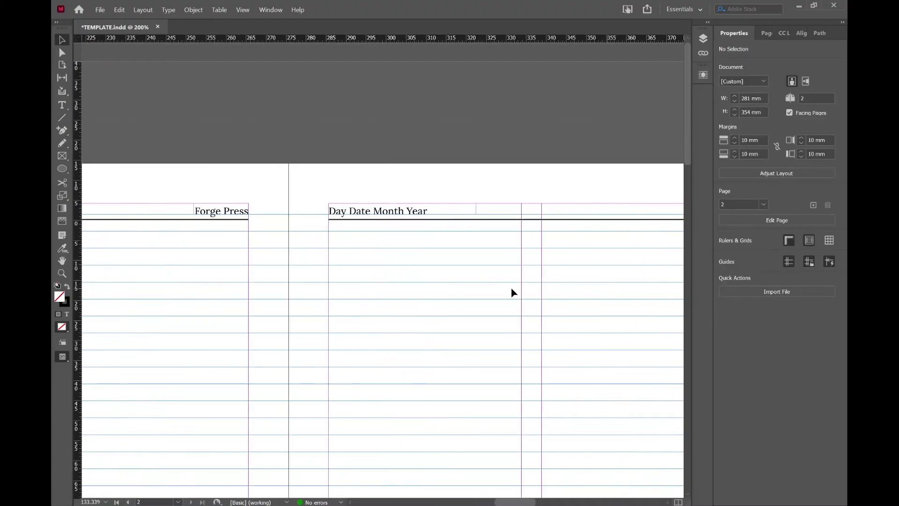
Step: Turn off hyphenation for the Forge Press text in the left page's header
click(215, 212)
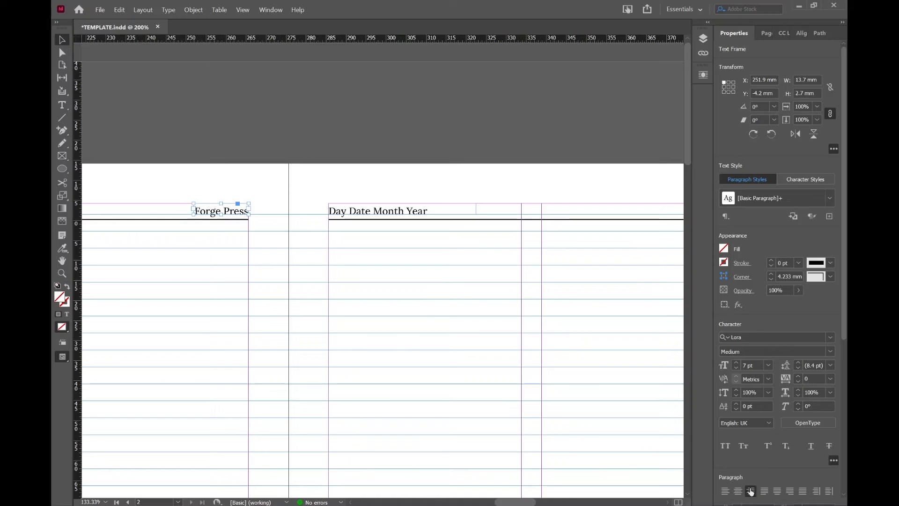
scroll(715, 451, down, 4)
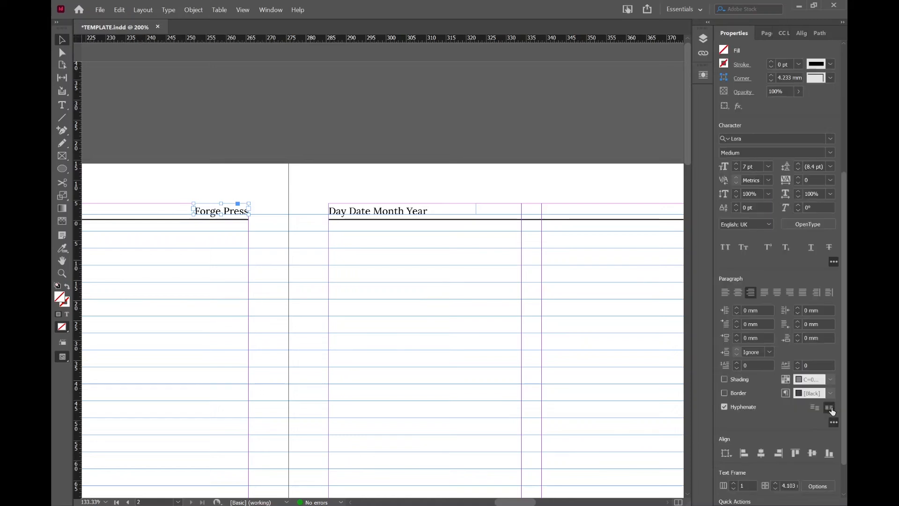
click(724, 407)
Step: Replace the Day Date Month Year placeholder in the right page's header with Monday 18 September 2022
double_click(417, 210)
drag(429, 211, 330, 218)
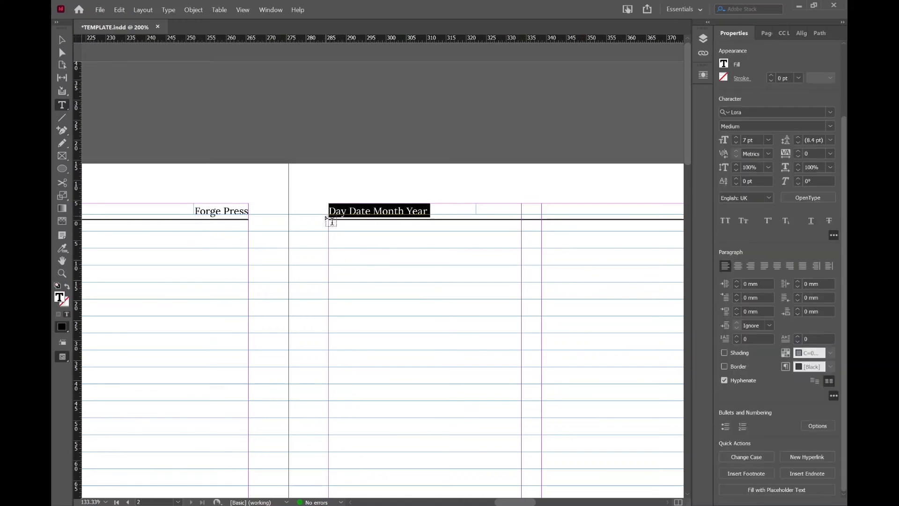
text(Monday 18 September 2022)
key(Escape)
click(447, 338)
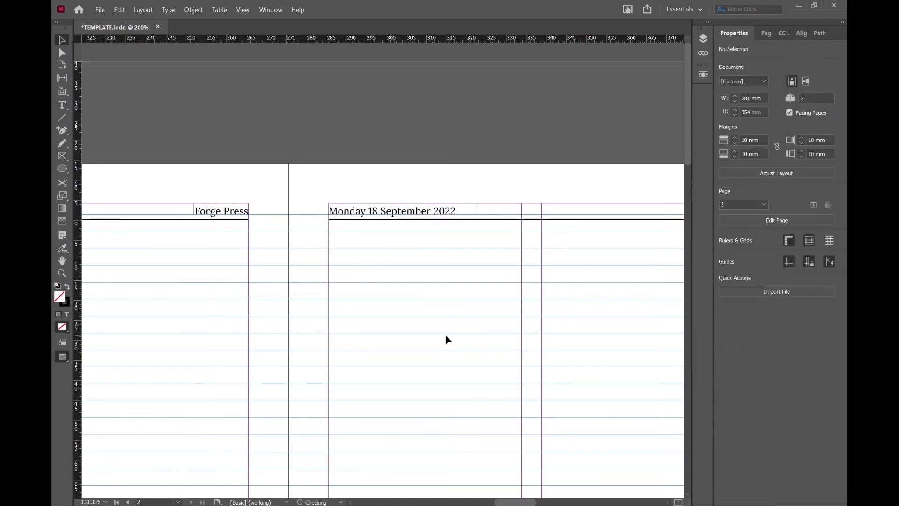
Step: Replace the ## page-number placeholder at the right page's outer corner with 19
scroll(447, 338, right, 10)
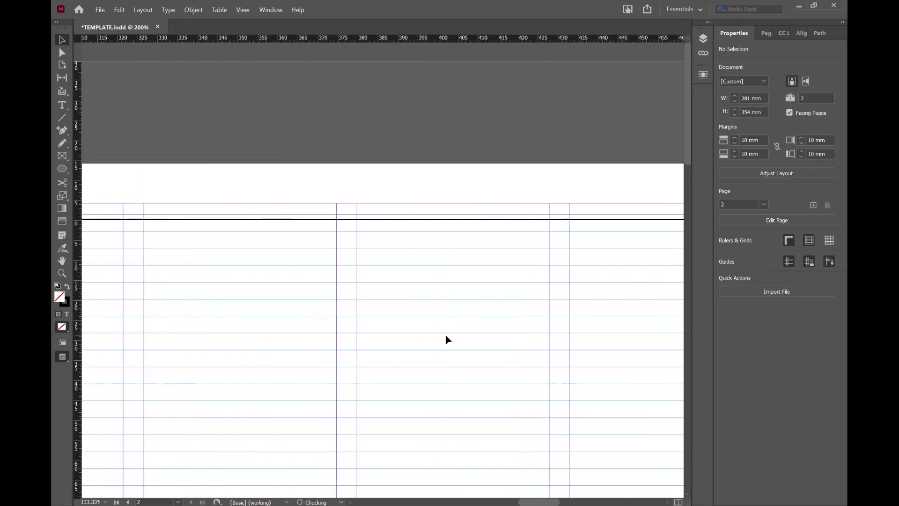
key(t)
click(607, 210)
drag(607, 209, 629, 209)
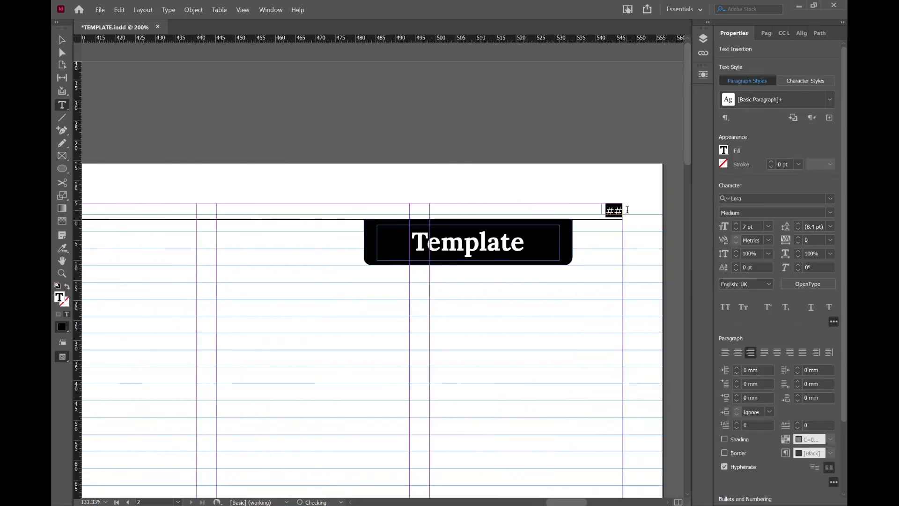
text(19)
key(Escape)
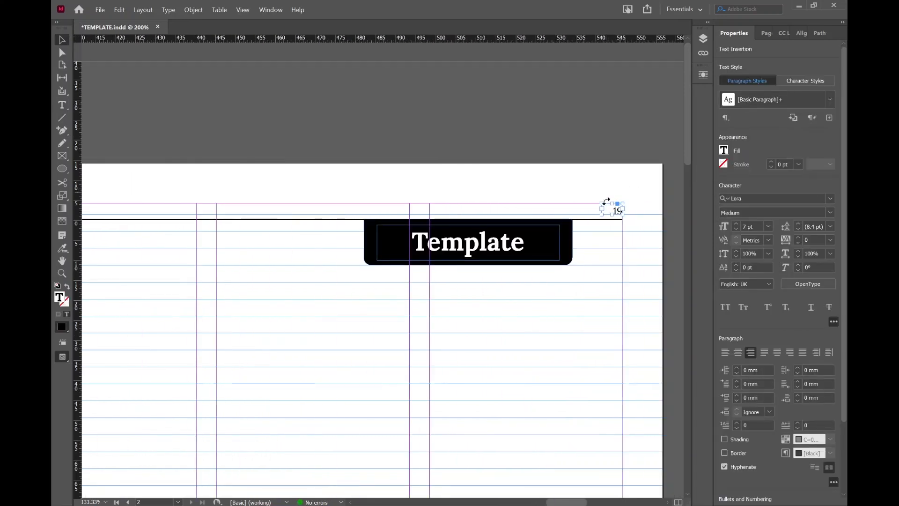
click(570, 290)
key(ctrl+minus)
key(ctrl+minus)
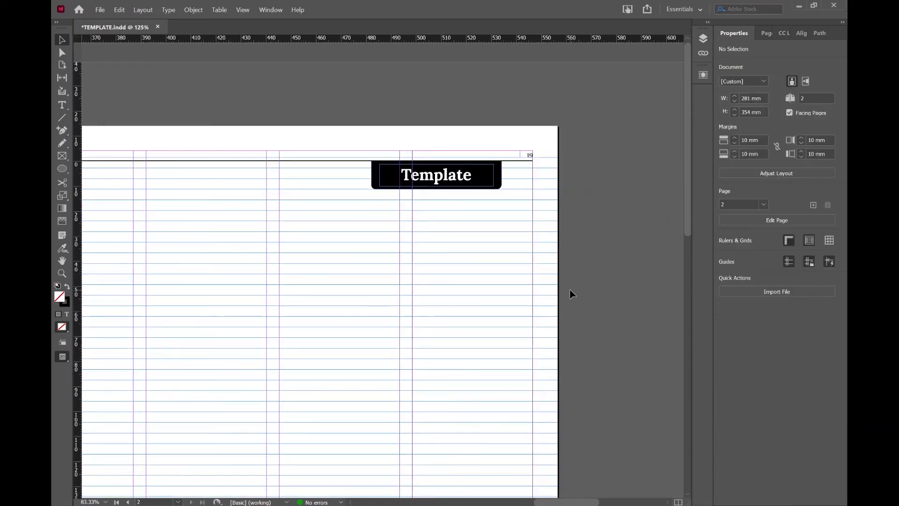
Step: Fill the black title box on the right page with light blue and replace its Template text with Break
click(498, 183)
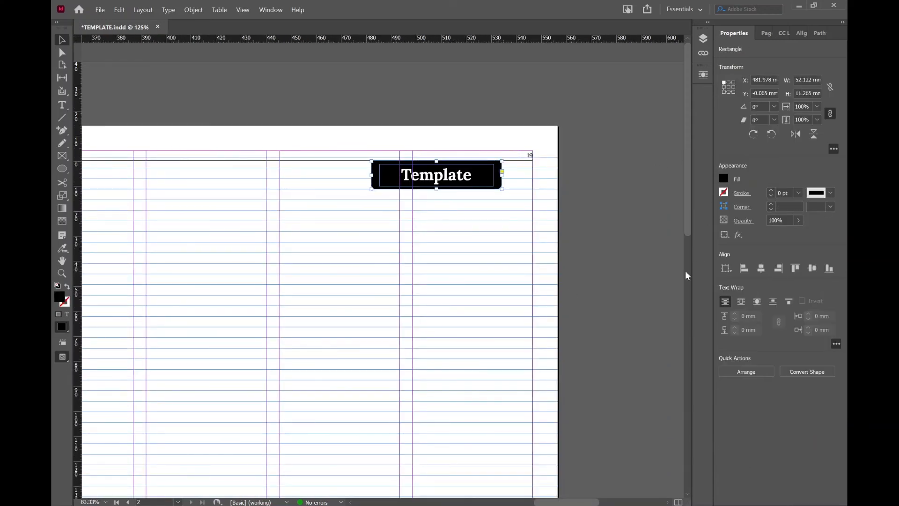
click(653, 296)
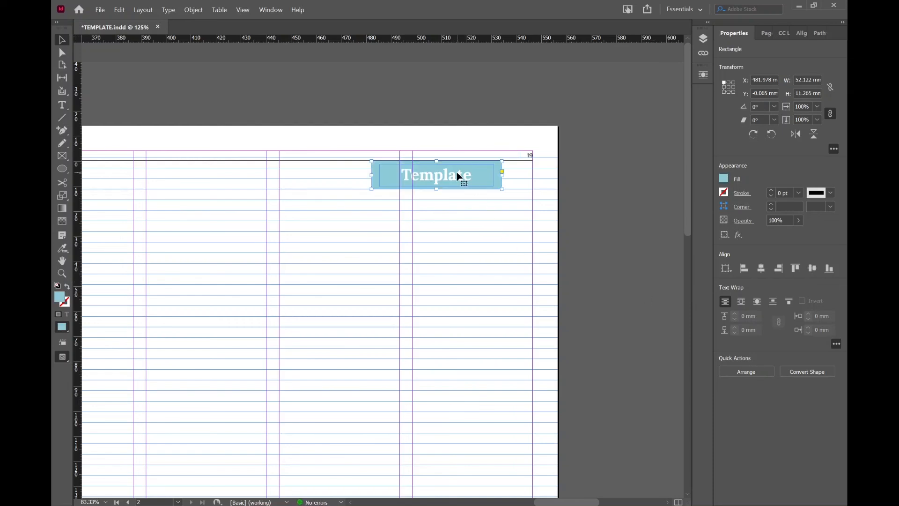
double_click(472, 177)
drag(472, 176, 399, 175)
text(Break)
key(Escape)
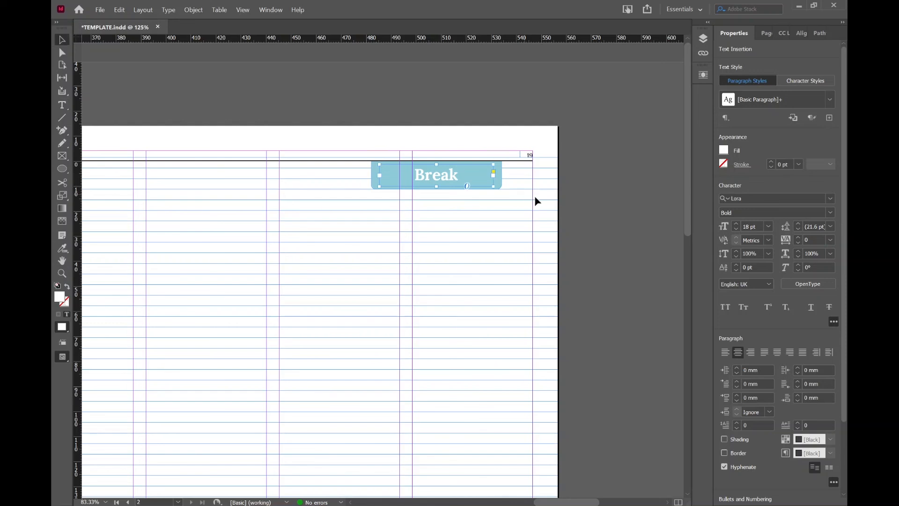
key(Escape)
click(557, 212)
Step: Preview the whole two-page spread in Presentation view
scroll(556, 212, left, 2)
key(ctrl+minus)
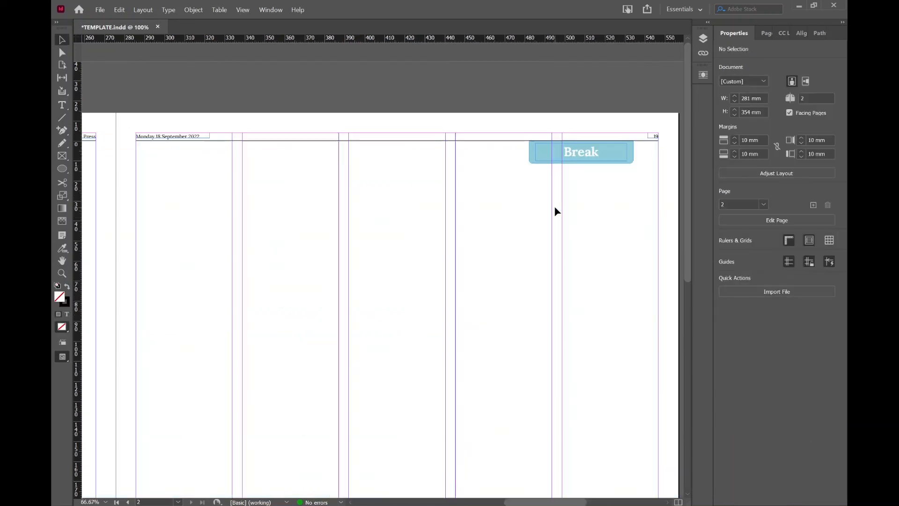
key(ctrl+minus)
key(ctrl+minus)
scroll(557, 211, left, 3)
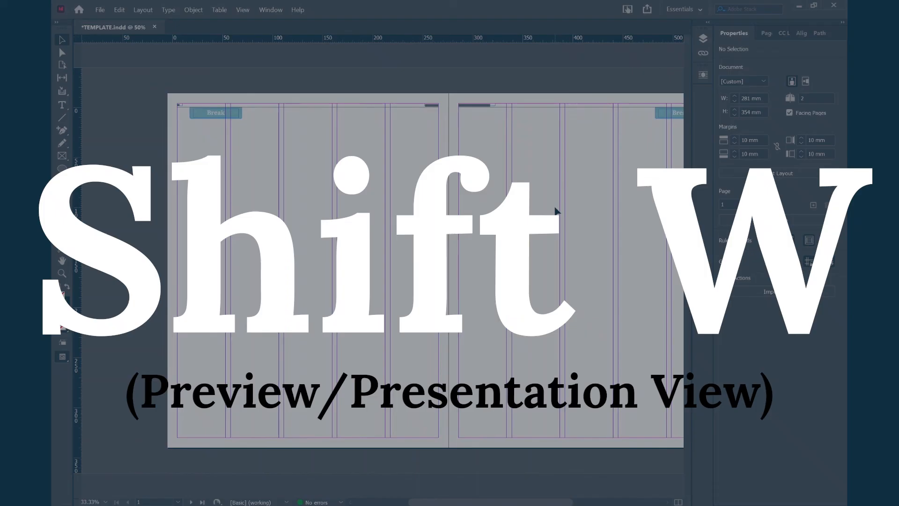
key(shift+w)
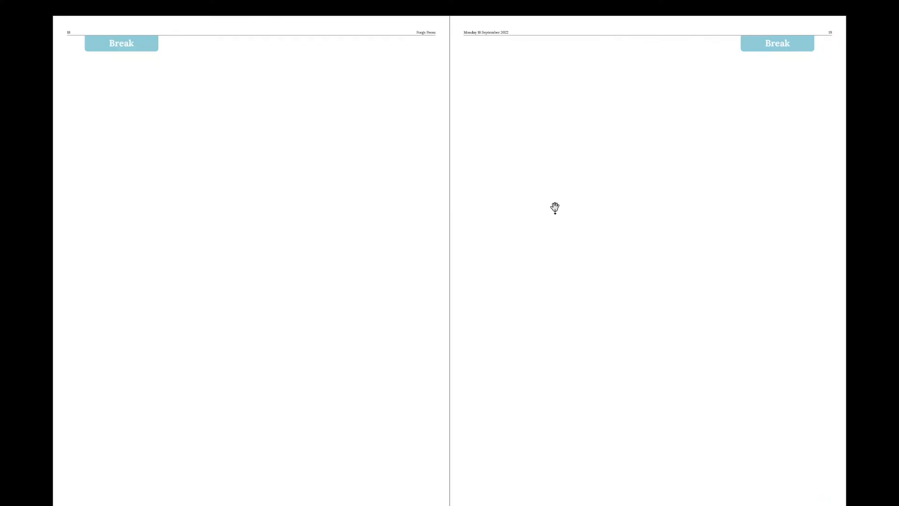